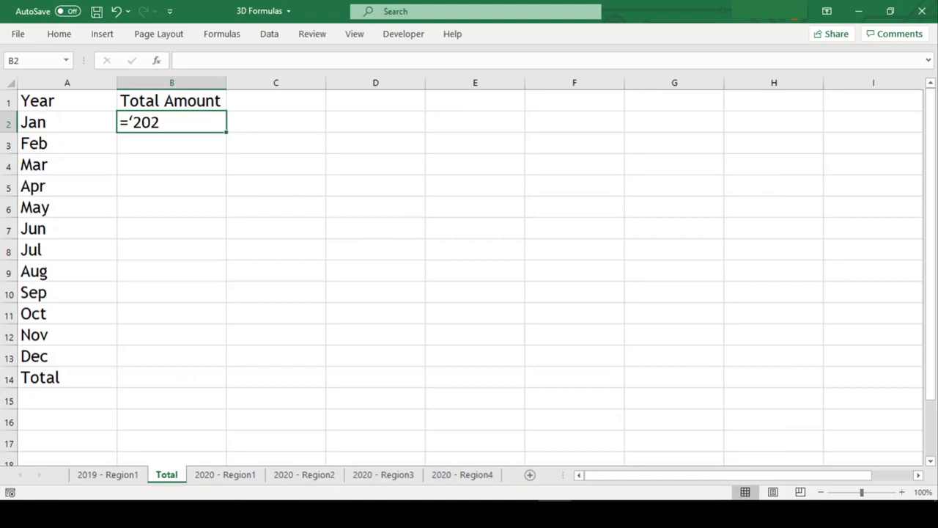
type("ion1'!B2")
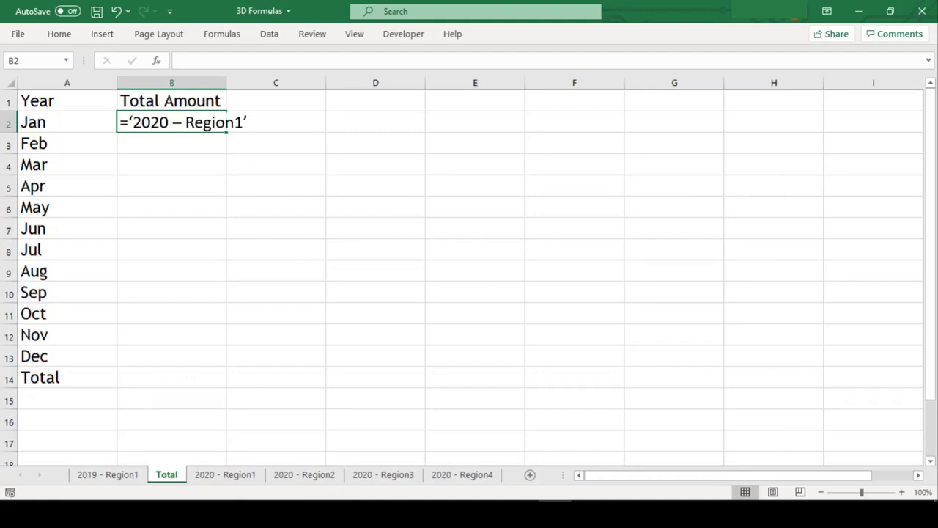
type("+'2020 -")
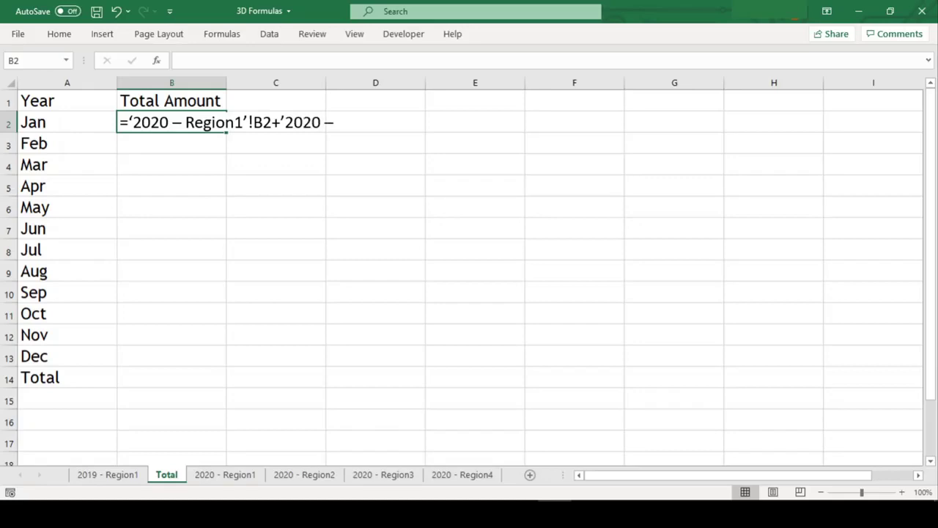
type(" Region2'!B2")
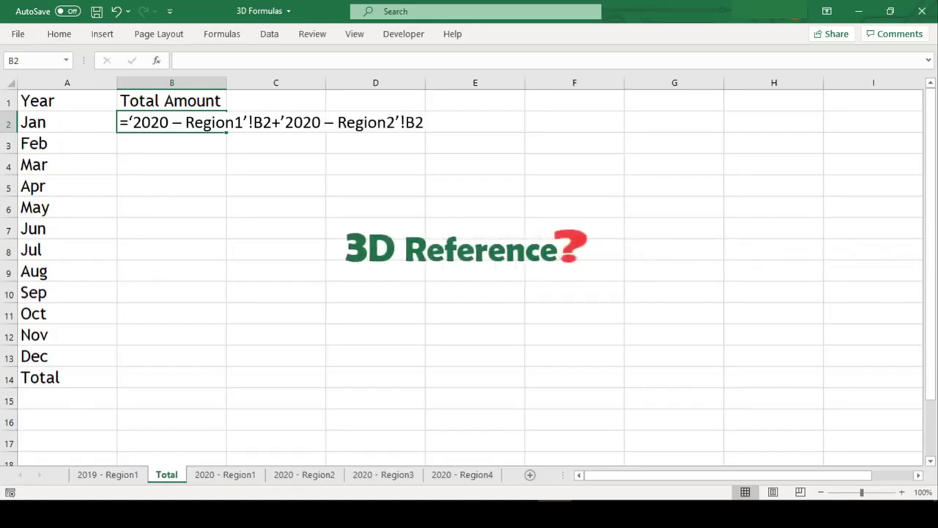
type("+'2020 - Region")
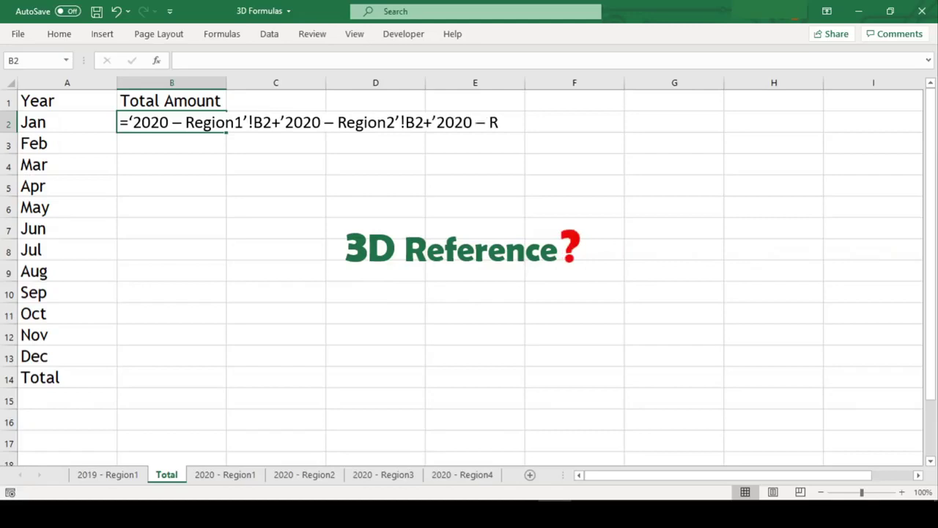
type("3'!B2")
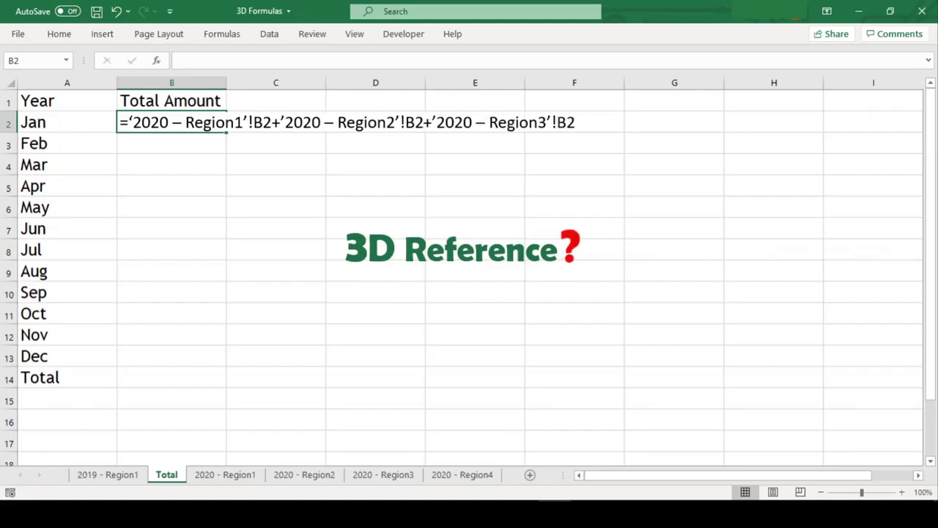
type("+'2020 - Regio")
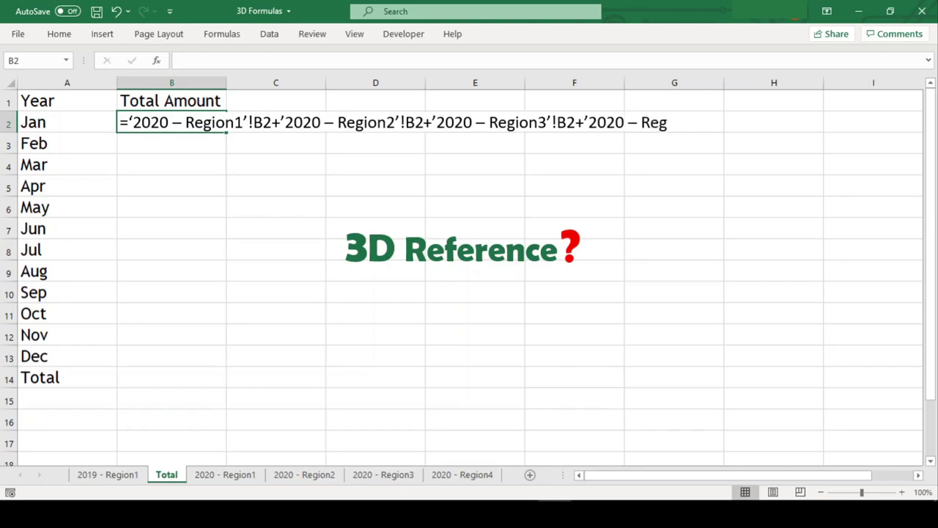
type("n4'!B2")
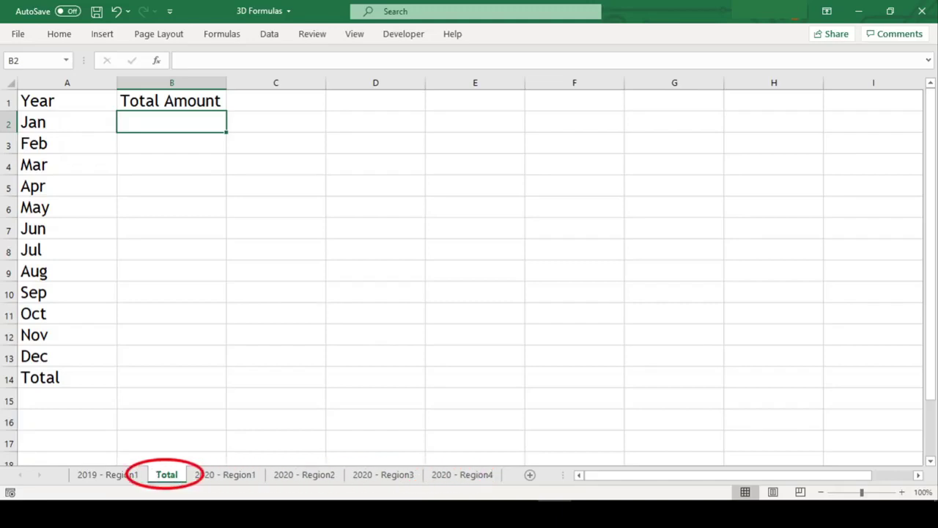
Step: Enter a formula in B2 of the Total sheet adding cell B2 from the 2020 - Region1, Region2, Region3 and Region4 sheets
type("=")
left_click(225, 475)
left_click(176, 94)
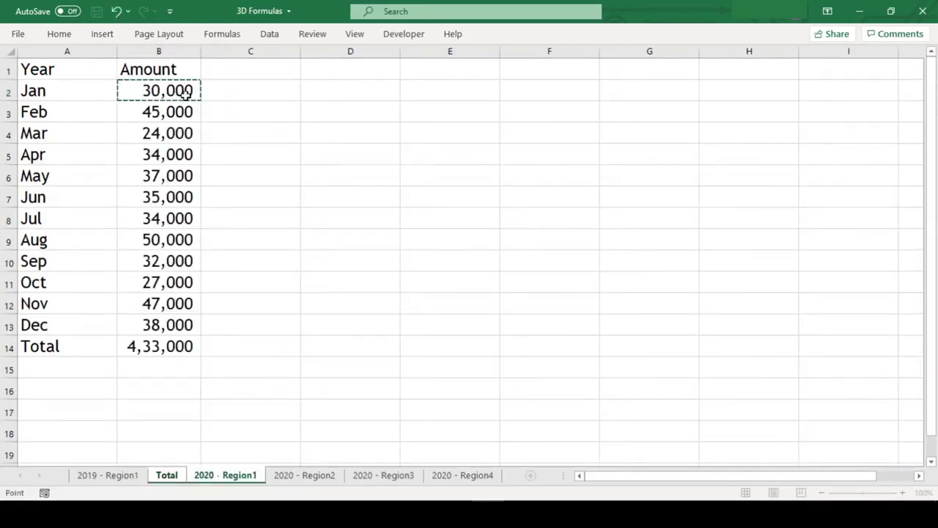
left_click(304, 475)
left_click(164, 90)
type("+")
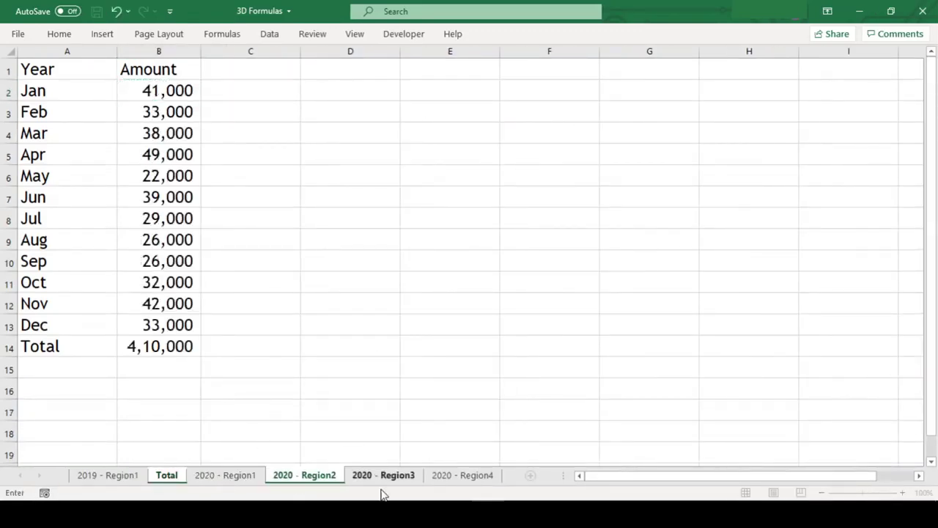
left_click(383, 475)
left_click(170, 93)
type("+")
left_click(462, 475)
key("Return")
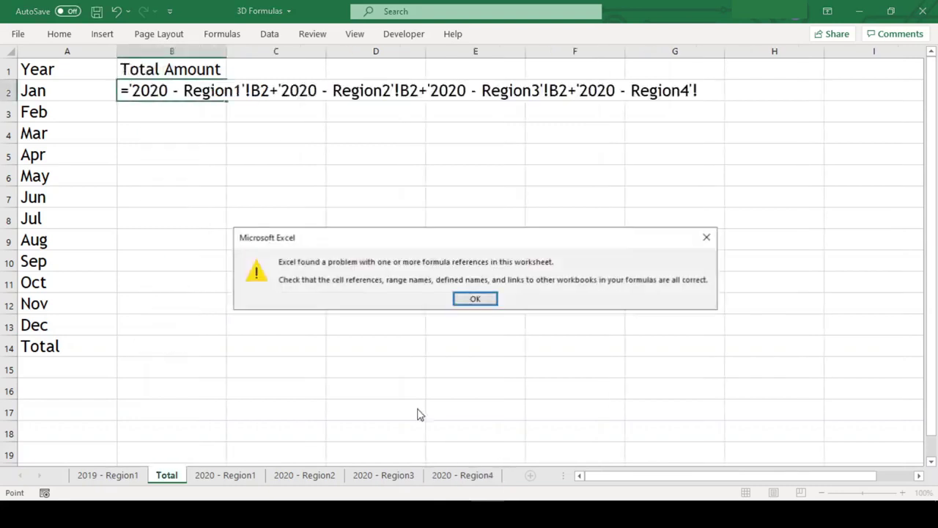
left_click(483, 300)
type("B2")
key("Return")
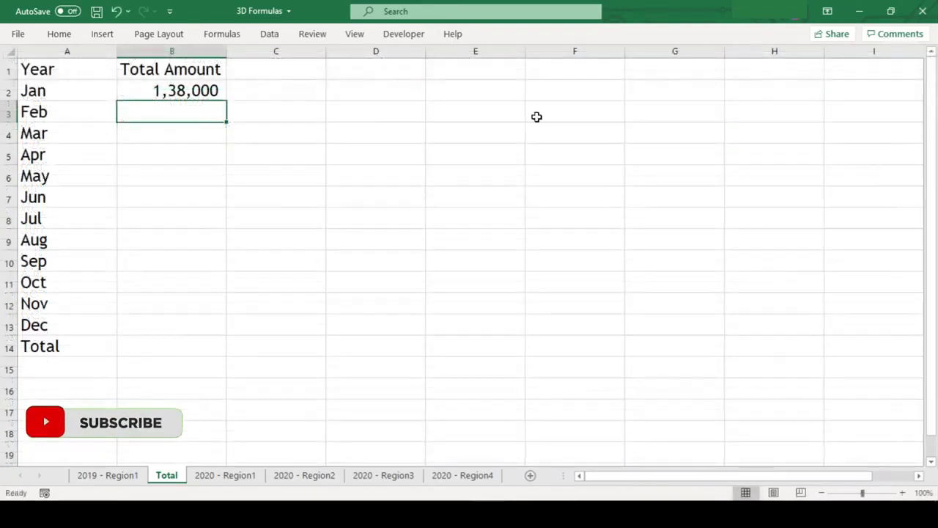
Step: Enter the 3D formula =SUM('2020 - Region1:2020 - Region4'!B3) in B3 for February
type("=")
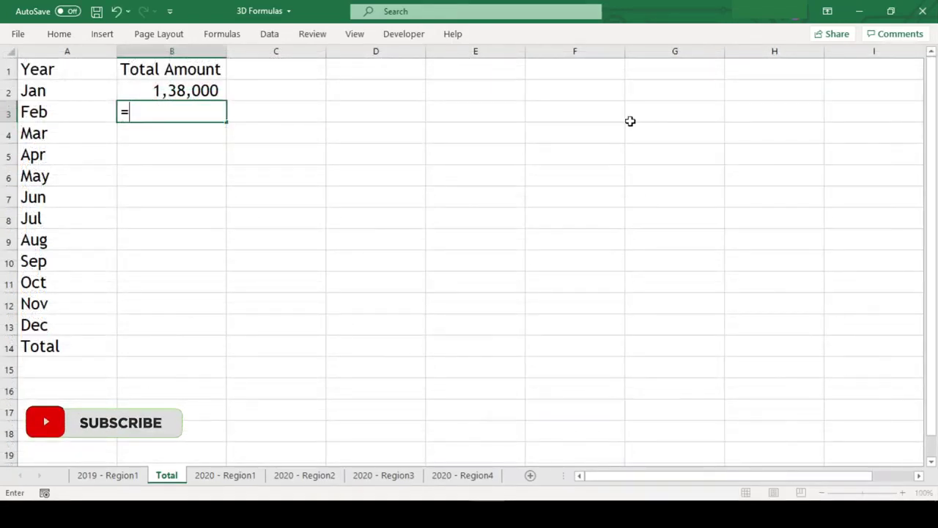
type("sum(")
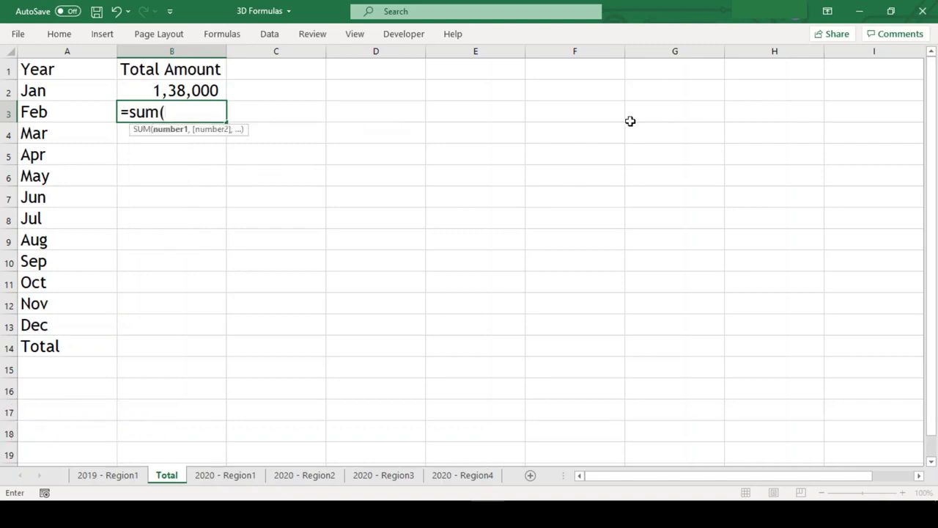
type("'2020 - Region")
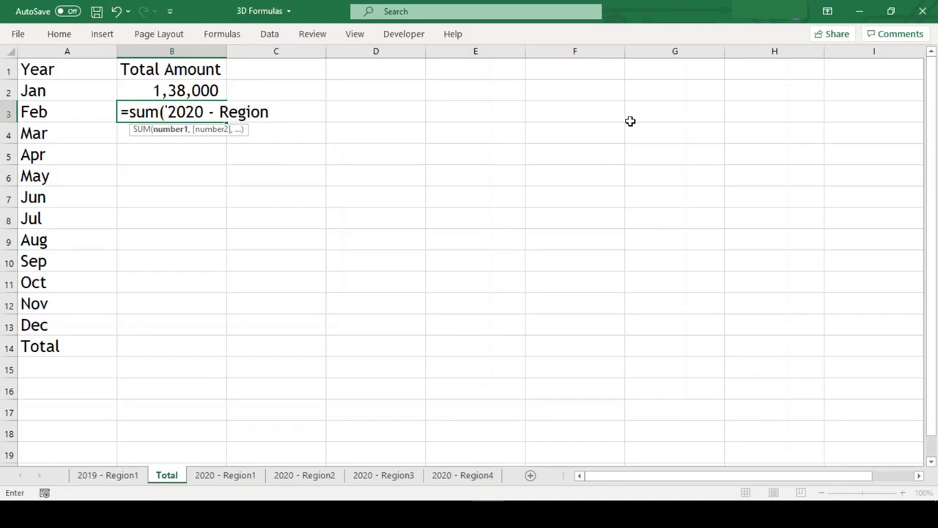
type("1:2020 - Re")
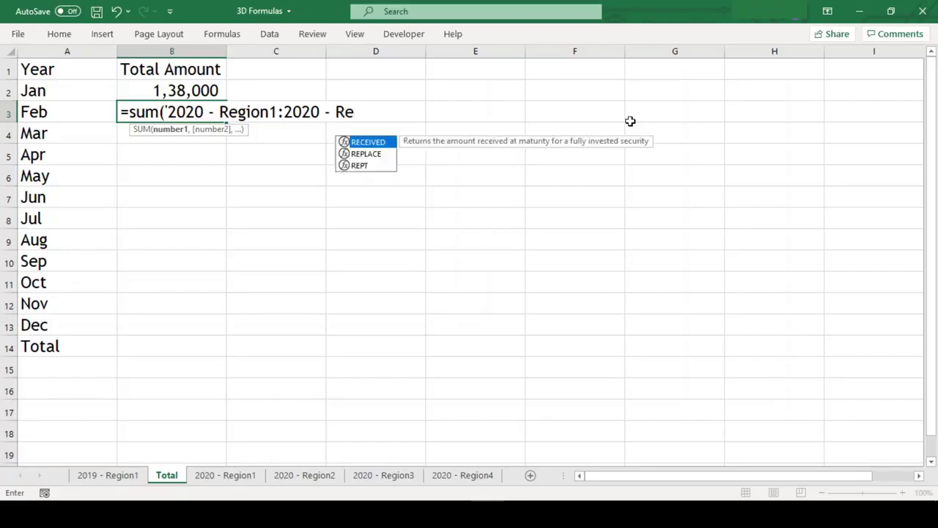
type("gion4")
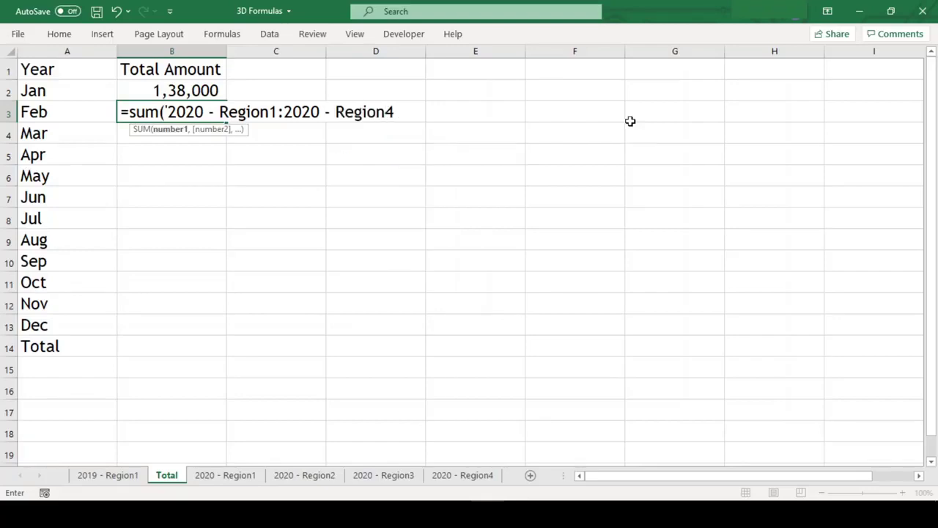
type("'!b3)")
key("Return")
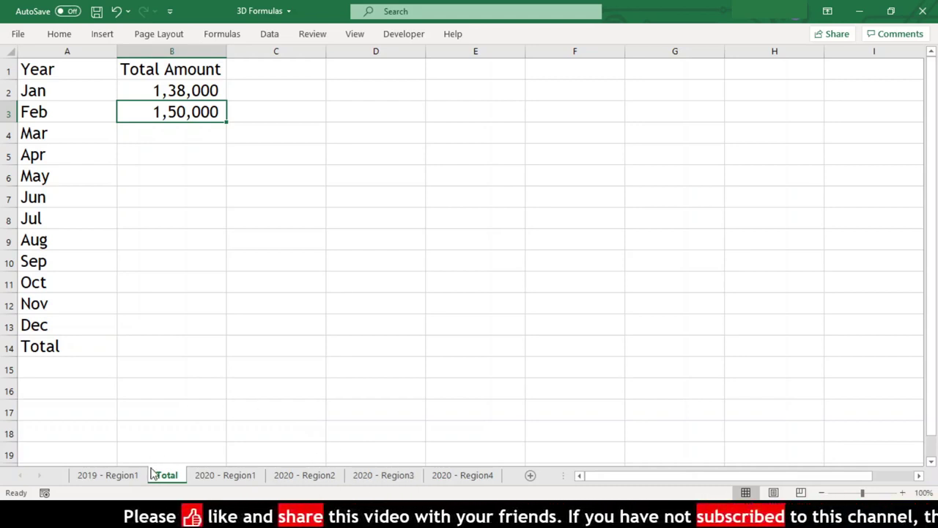
Step: Move the 2019 - Region1 sheet directly after 2020 - Region1, and move it back in front of the Total sheet
left_click(110, 477)
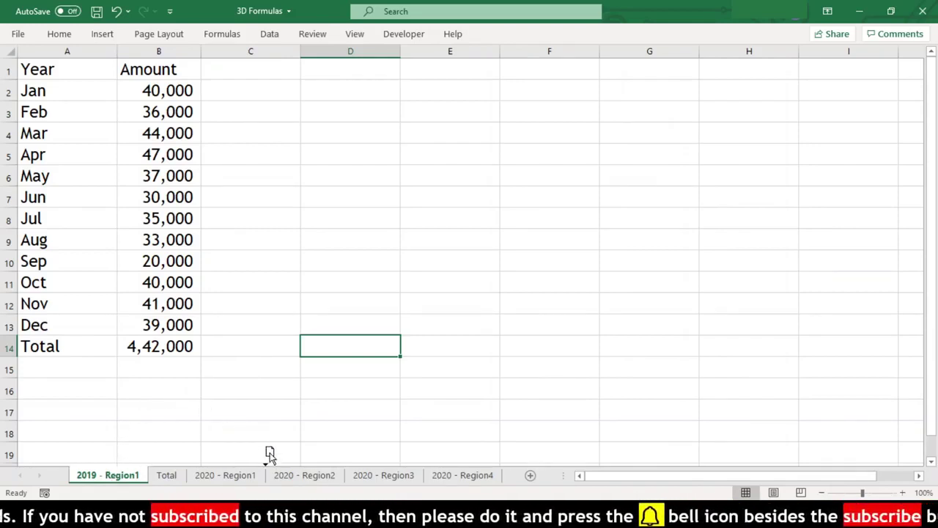
left_click_drag(270, 454, 282, 457)
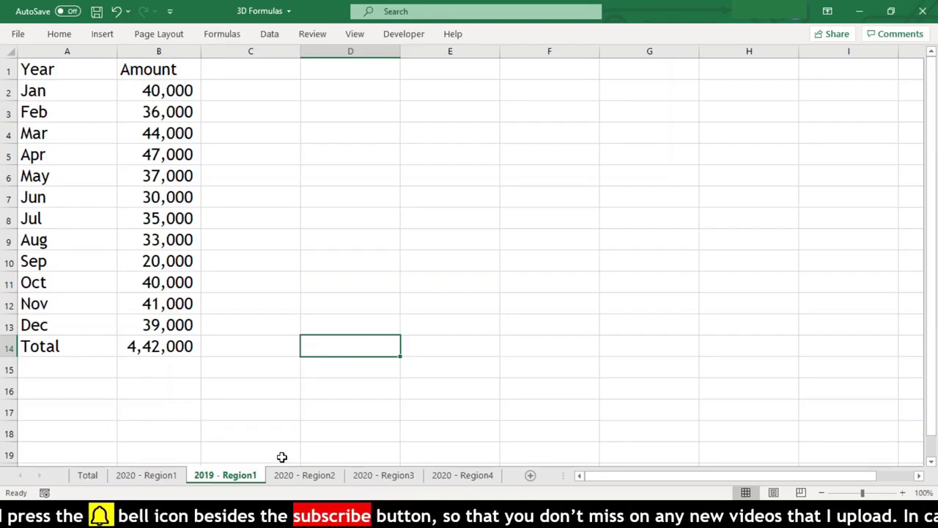
left_click_drag(228, 476, 76, 448)
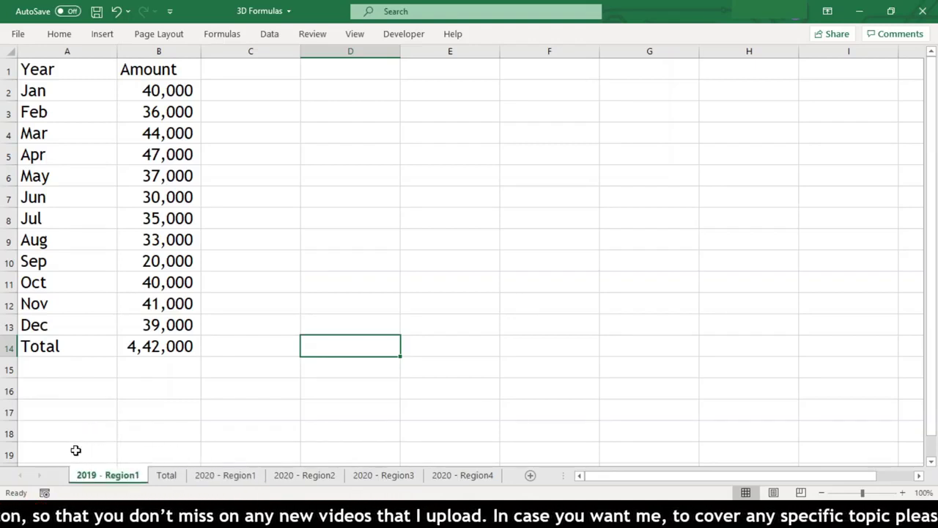
left_click(169, 478)
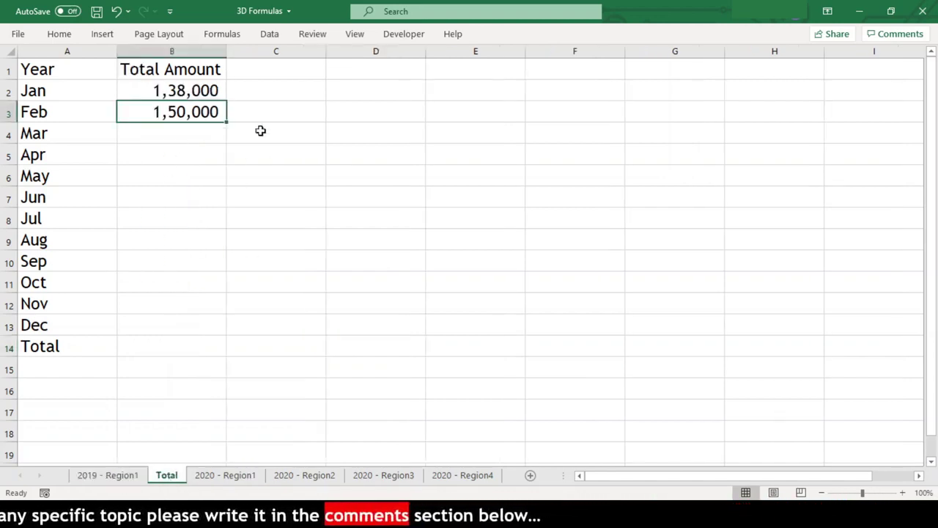
left_click(236, 477)
left_click(250, 388)
left_click(166, 475)
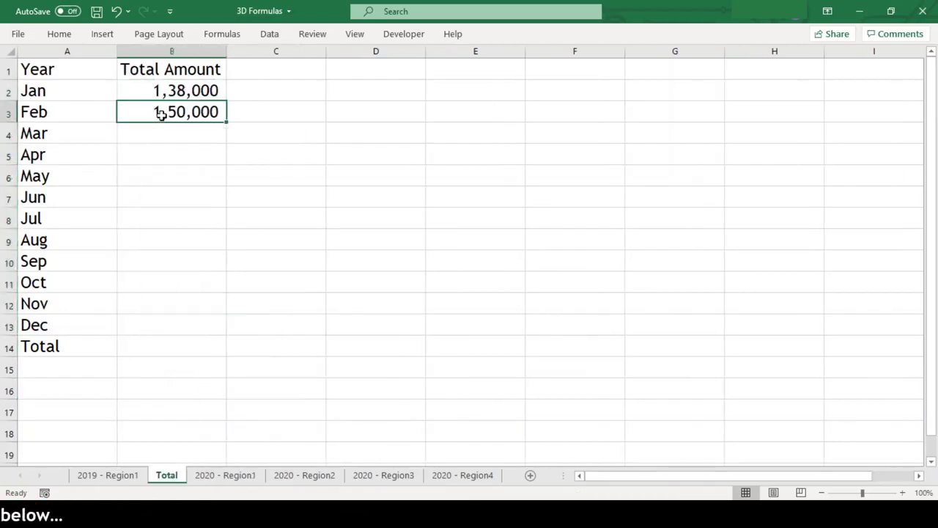
Step: Place the 2019 - Region1 sheet between 2020 - Region1 and 2020 - Region2, and return to the Total sheet
left_click(110, 477)
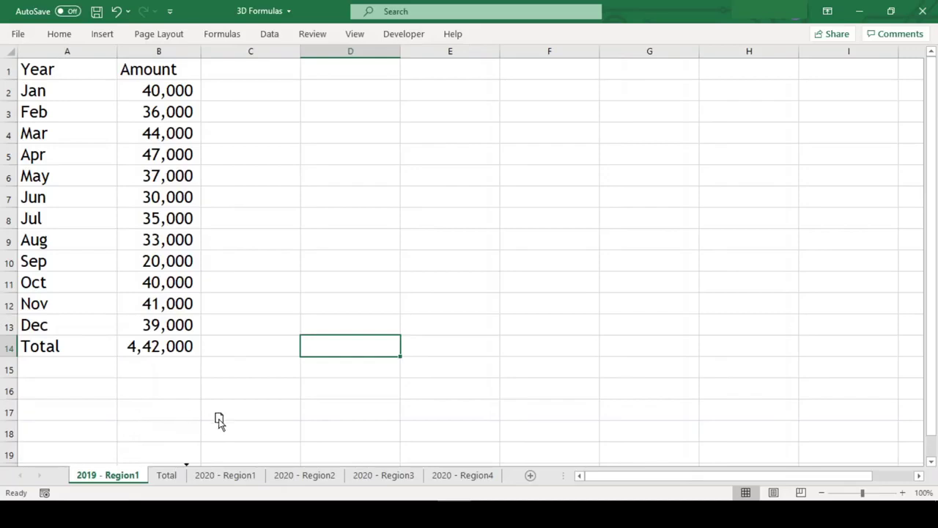
left_click_drag(277, 443, 276, 443)
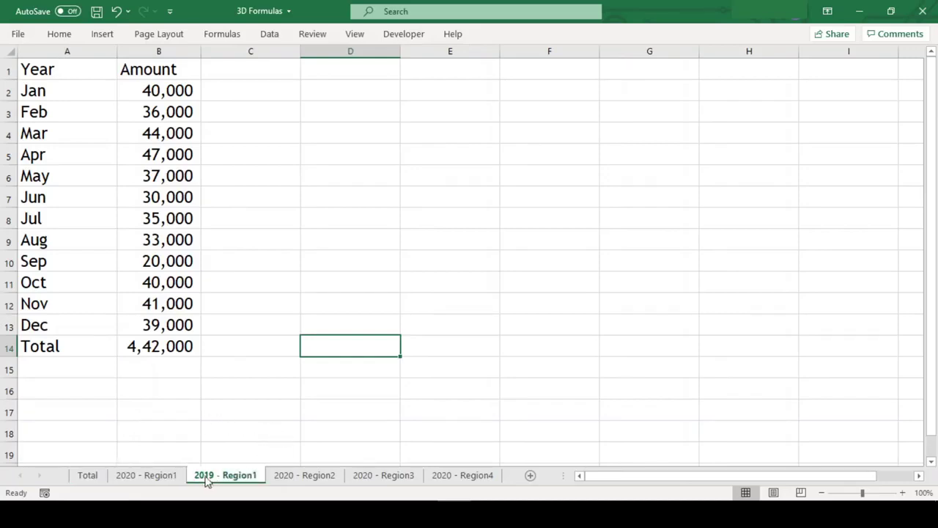
left_click(87, 476)
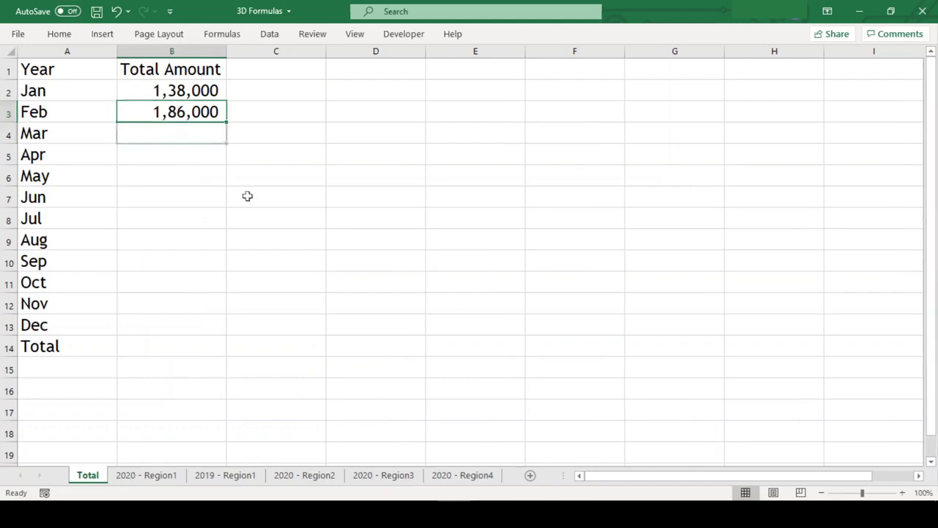
Step: Enter the wildcard formula =SUM('*2020*'!B4) in B4 to total March across all sheets with 2020 in their name
key("Down")
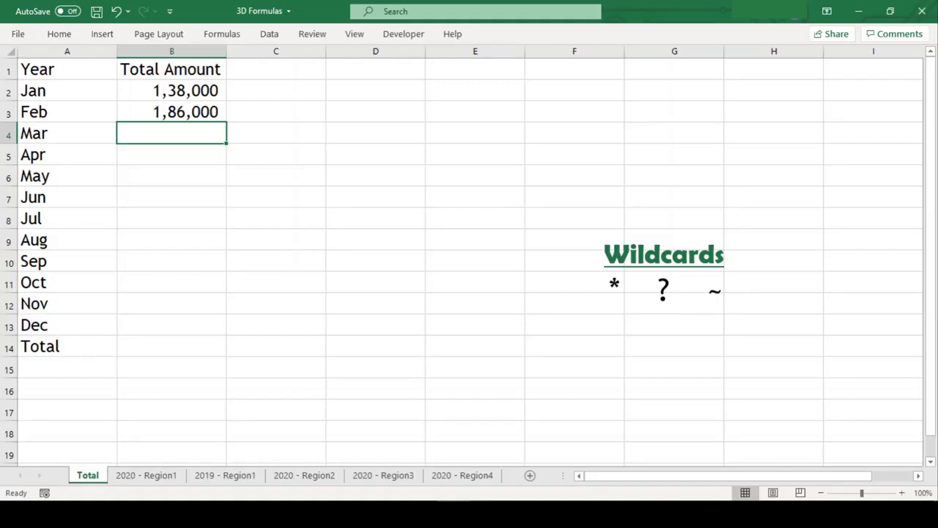
type("=")
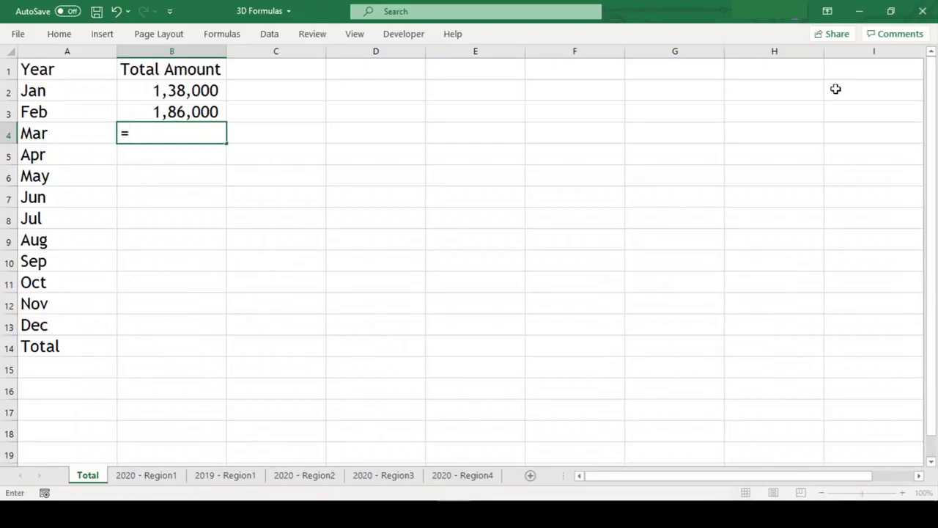
type("sum(")
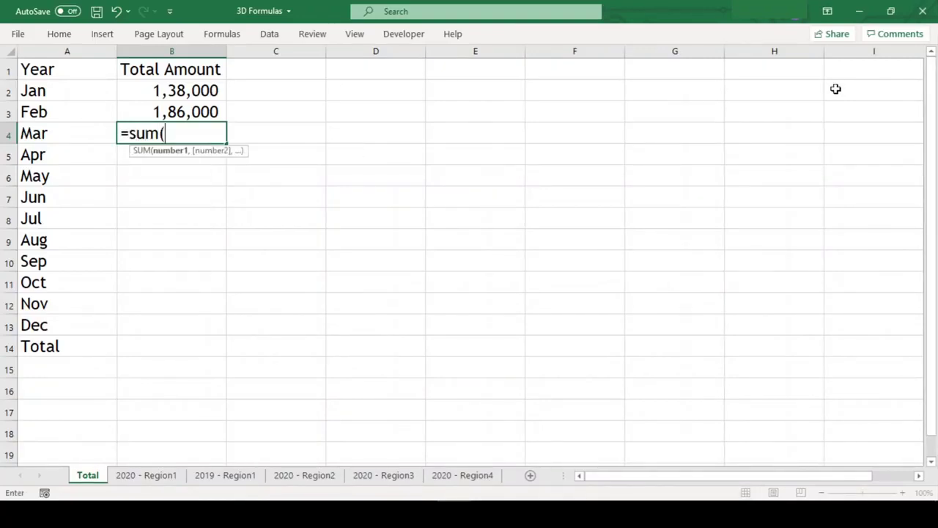
type("'2020")
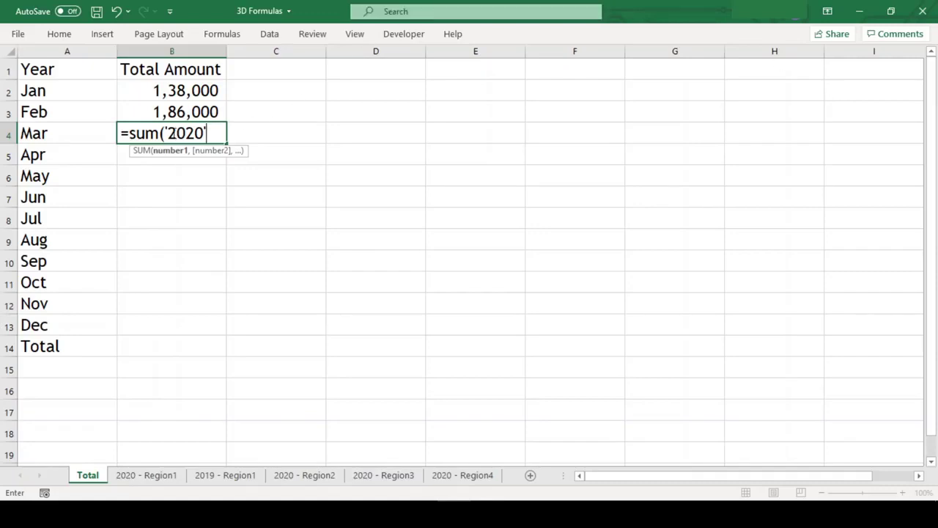
left_click(168, 133)
type("*2020")
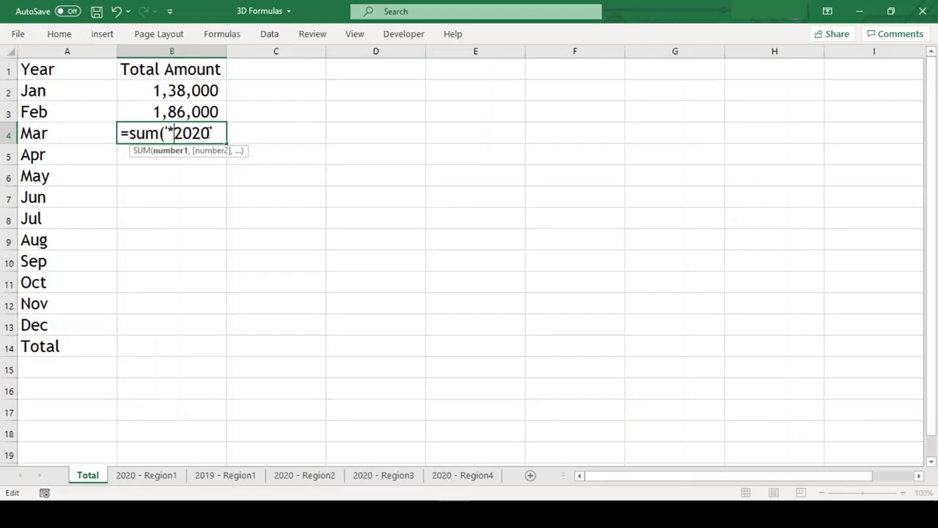
type("*'!B4)")
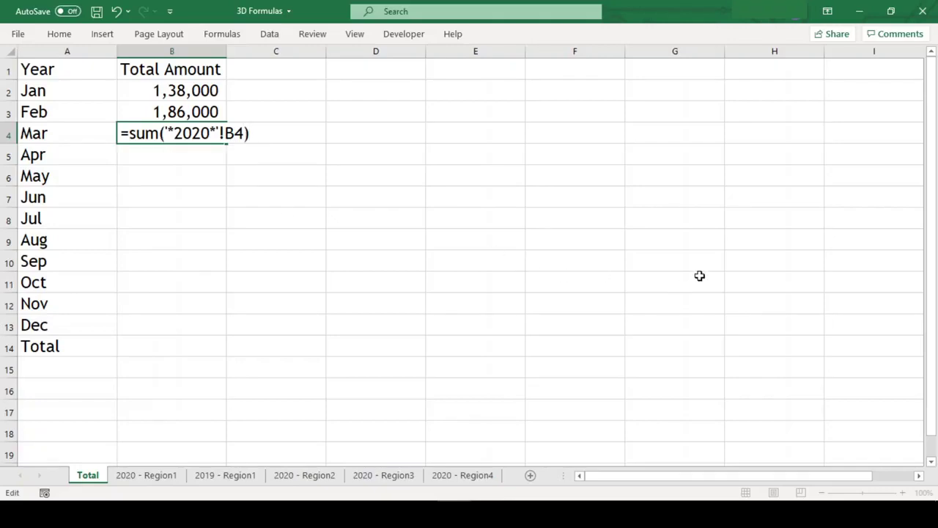
key("Return")
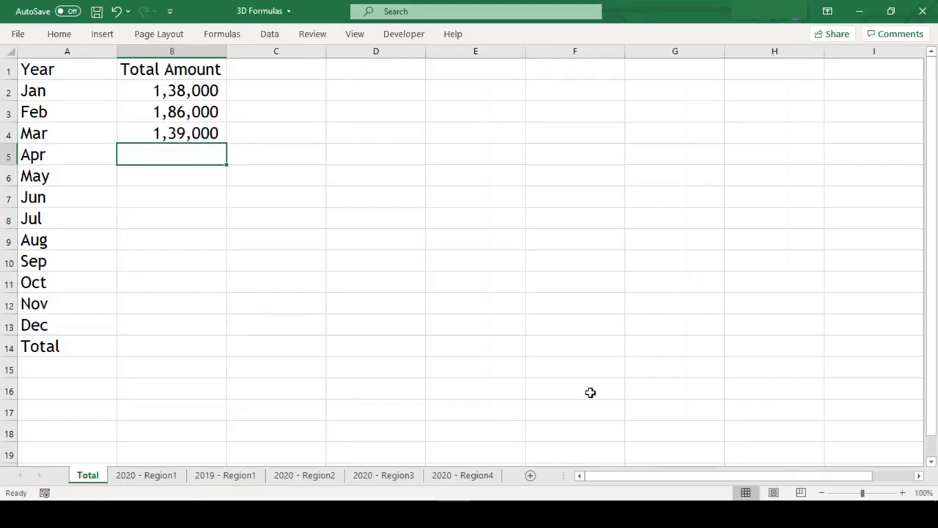
Step: Examine the sheet references that the wildcard expanded to in the March formula in B4
key("Up")
key("F2")
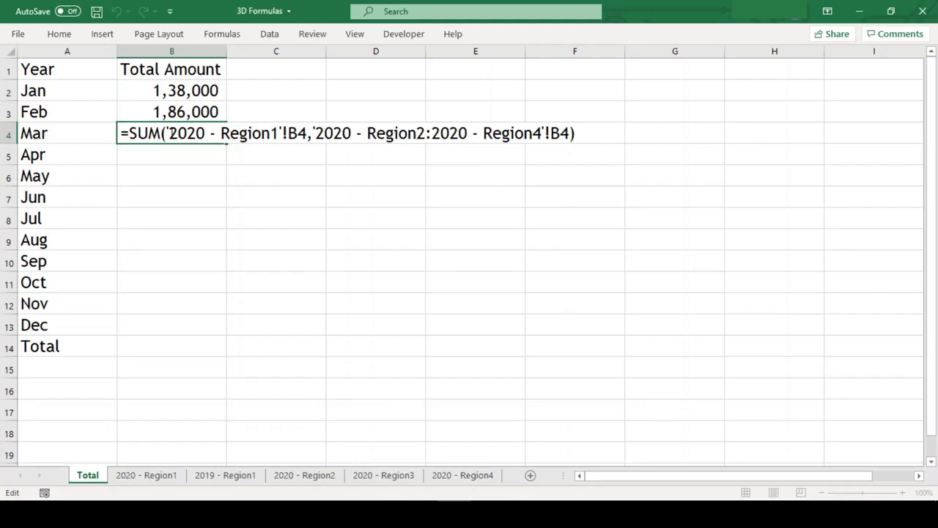
left_click_drag(169, 133, 208, 133)
left_click_drag(315, 133, 351, 133)
left_click_drag(431, 133, 468, 133)
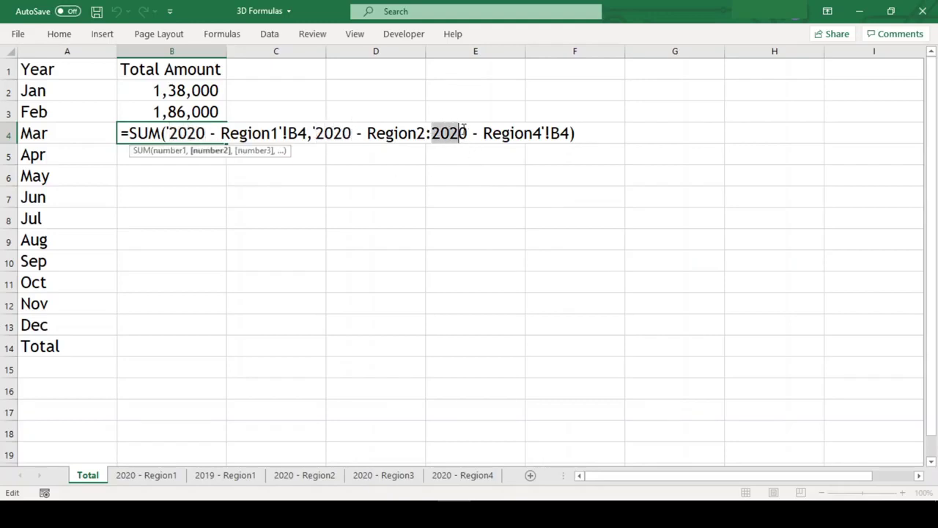
key("Return")
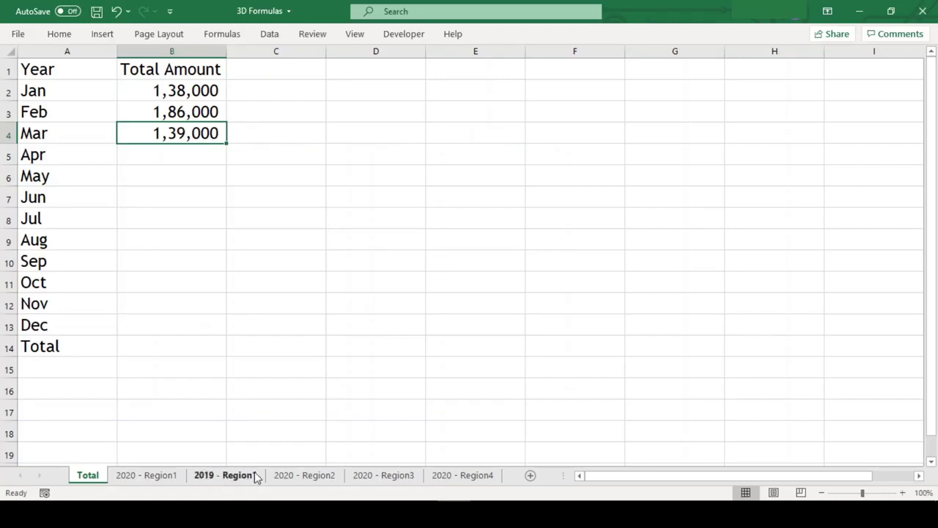
Step: Copy the March formula from B4 into B2:B13 for all months from January to December
key("ctrl+c")
key("Up")
key("Up")
key("Up")
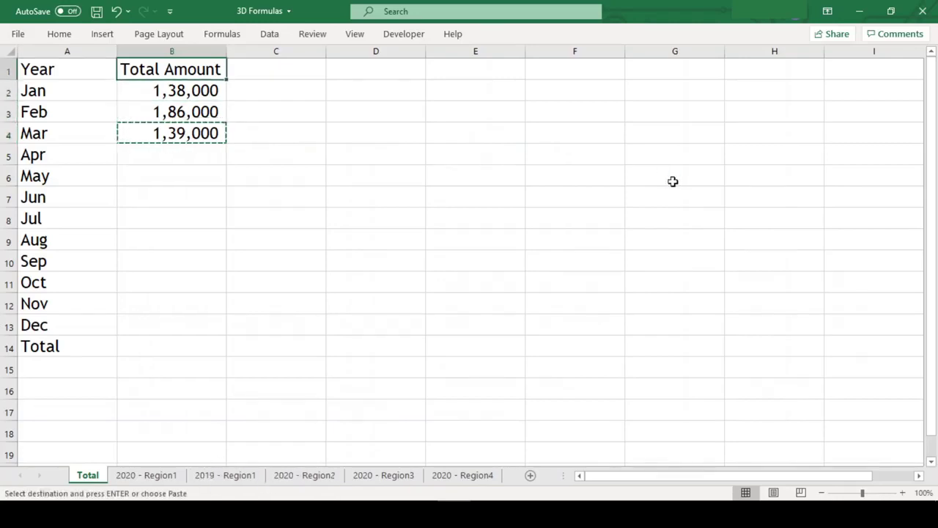
key("Down")
key("shift+Down")
key("shift+Down")
key("shift+Down")
key("shift+Down")
key("shift+Down")
key("shift+Down")
key("shift+Down")
key("shift+Down")
key("shift+Down")
key("shift+Down")
key("shift+Down")
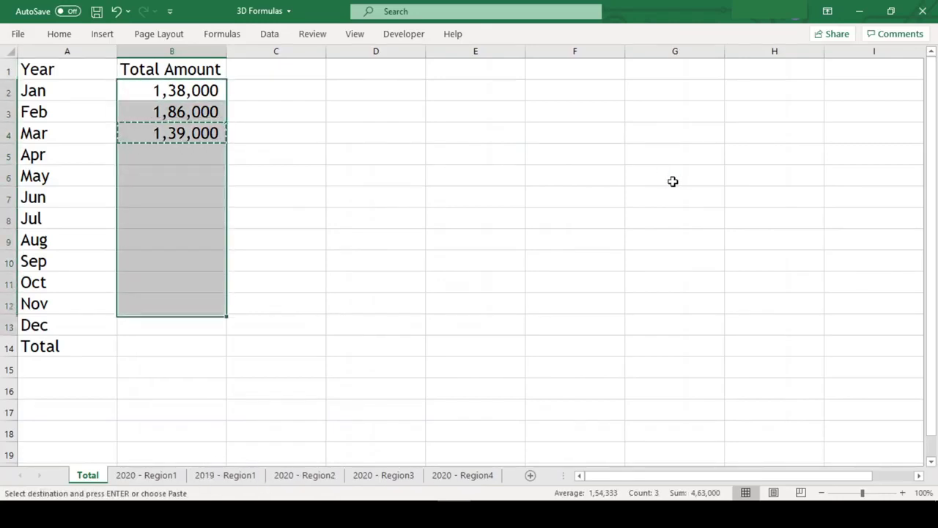
key("ctrl+v")
Step: Insert an AutoSum of B2:B13 in the Total row, cell B14
key("Down")
key("Down")
key("Down")
key("Down")
key("Down")
key("Down")
key("Down")
key("Down")
key("Down")
key("Down")
key("Down")
key("Down")
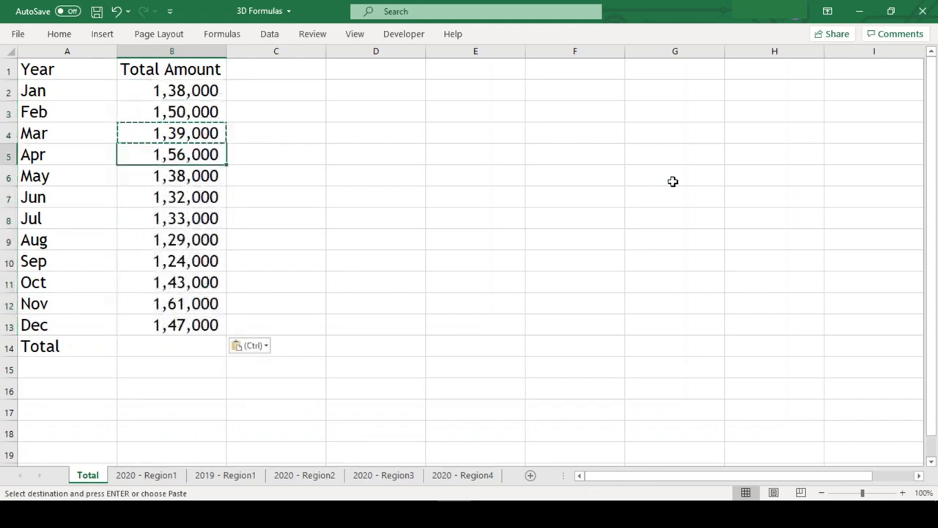
key("alt+equal")
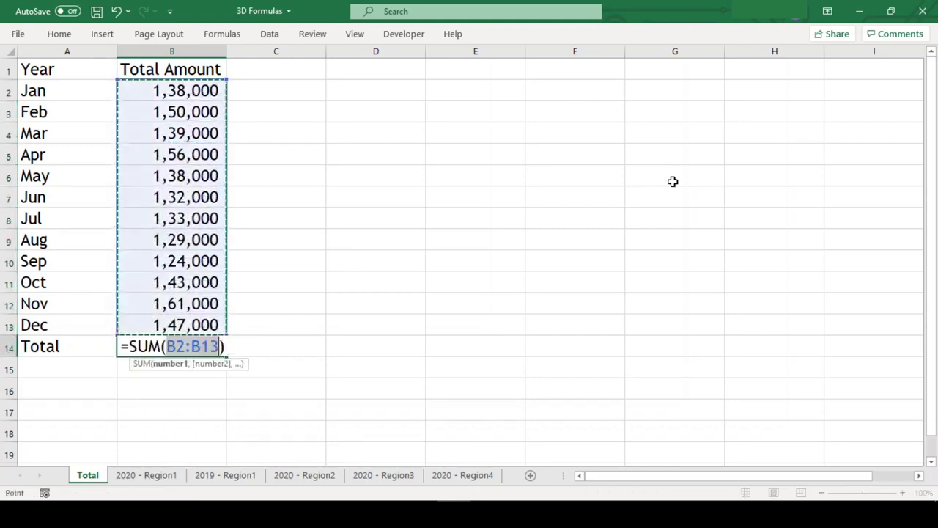
key("Return")
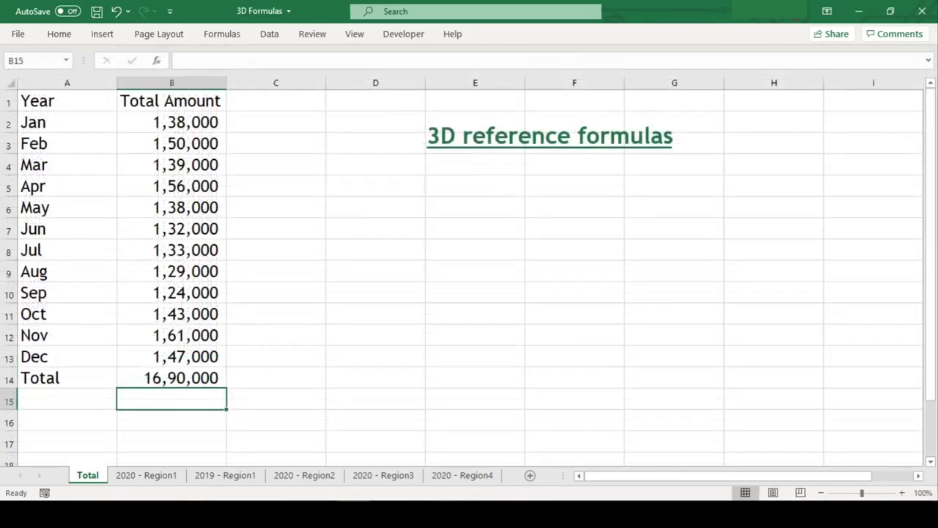